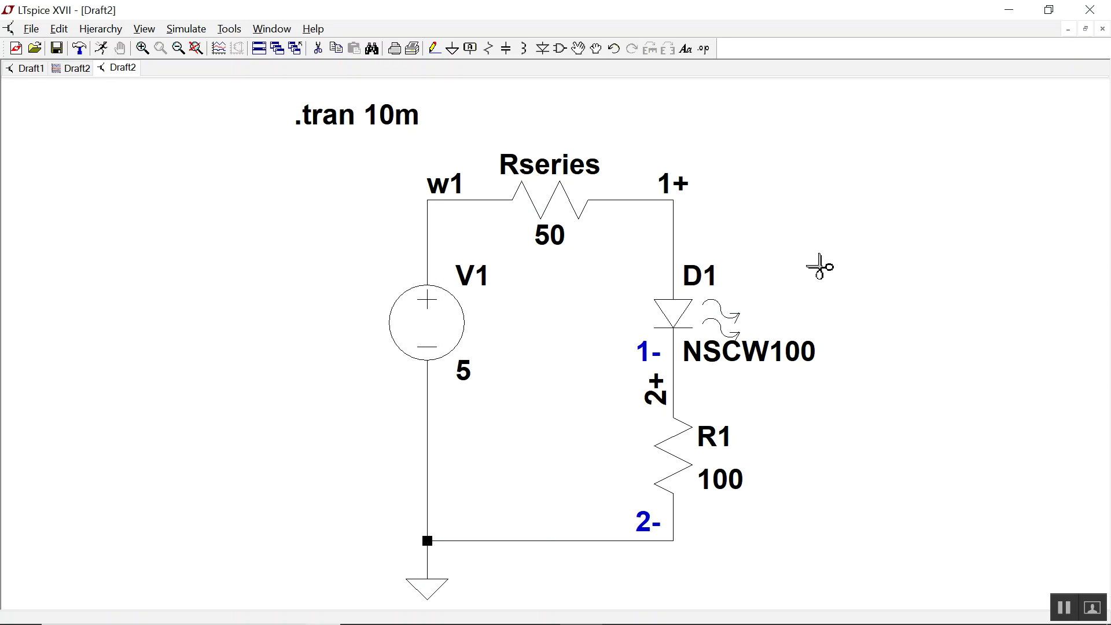
- Run the Draft2 simulation and maximize its waveform plot
key("Escape")
left_click(109, 51)
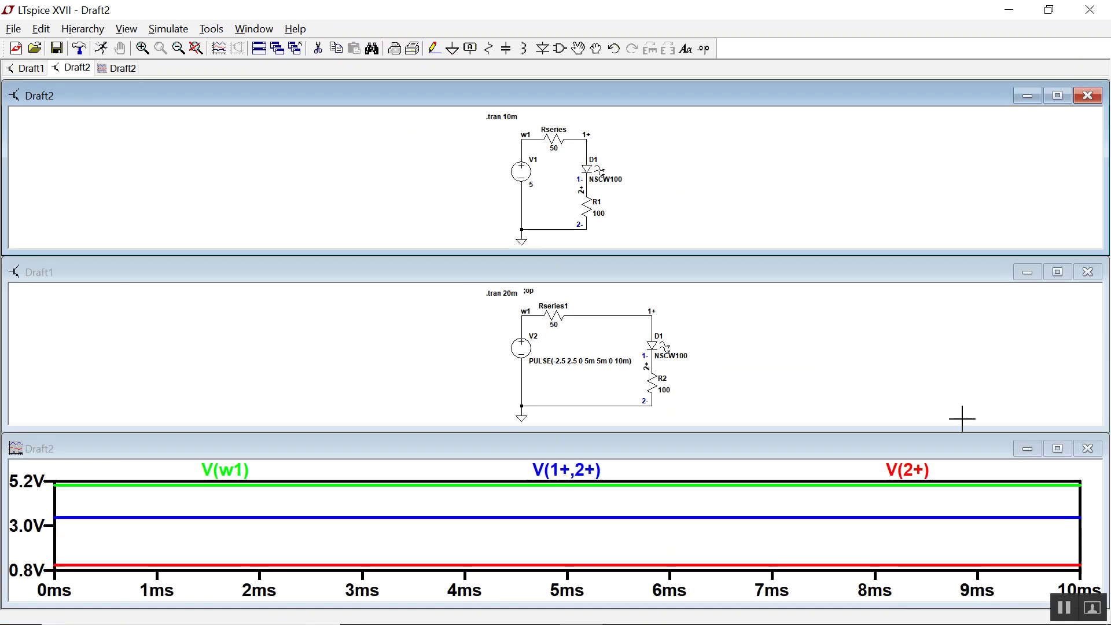
left_click(1058, 449)
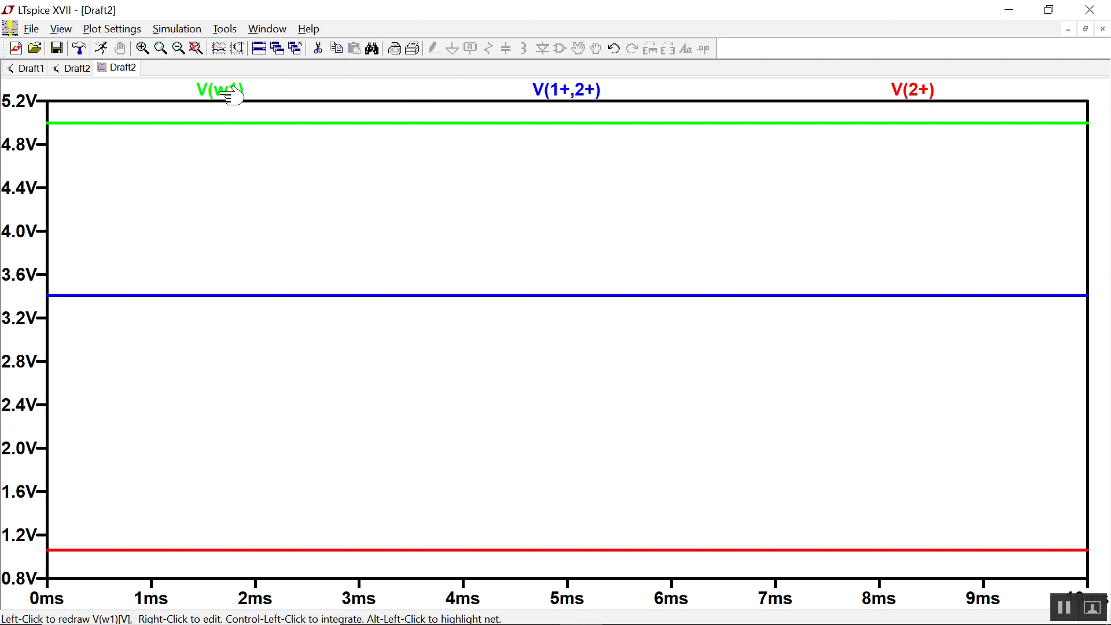
- Read V(w1), V(1+,2+) and V(2+) at 5 ms, then return to the Draft2 schematic
left_click(233, 89)
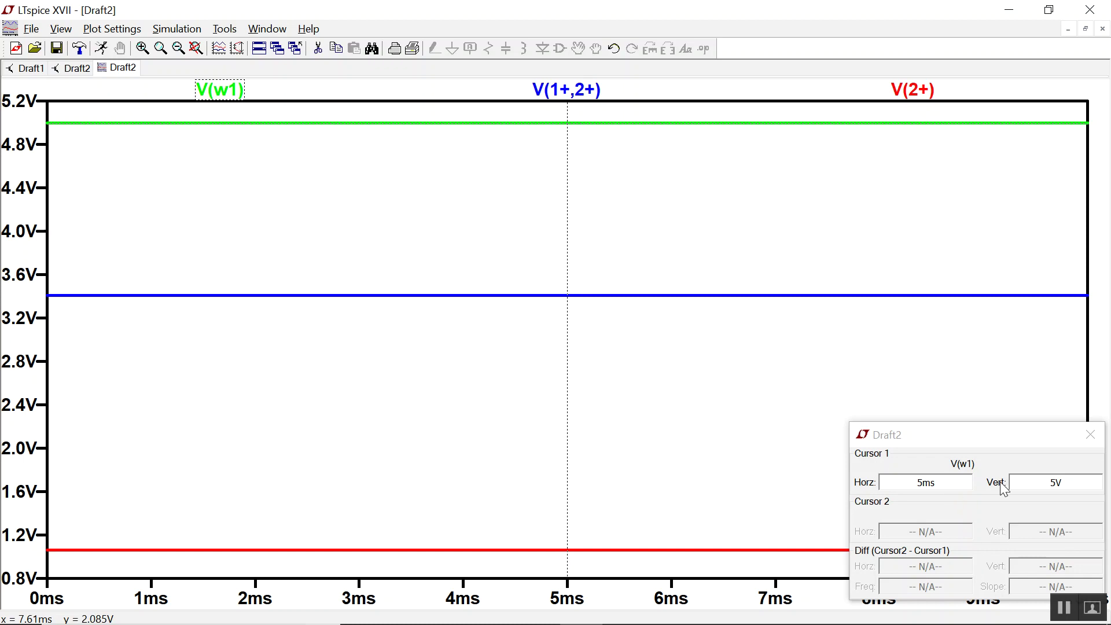
left_click(577, 91)
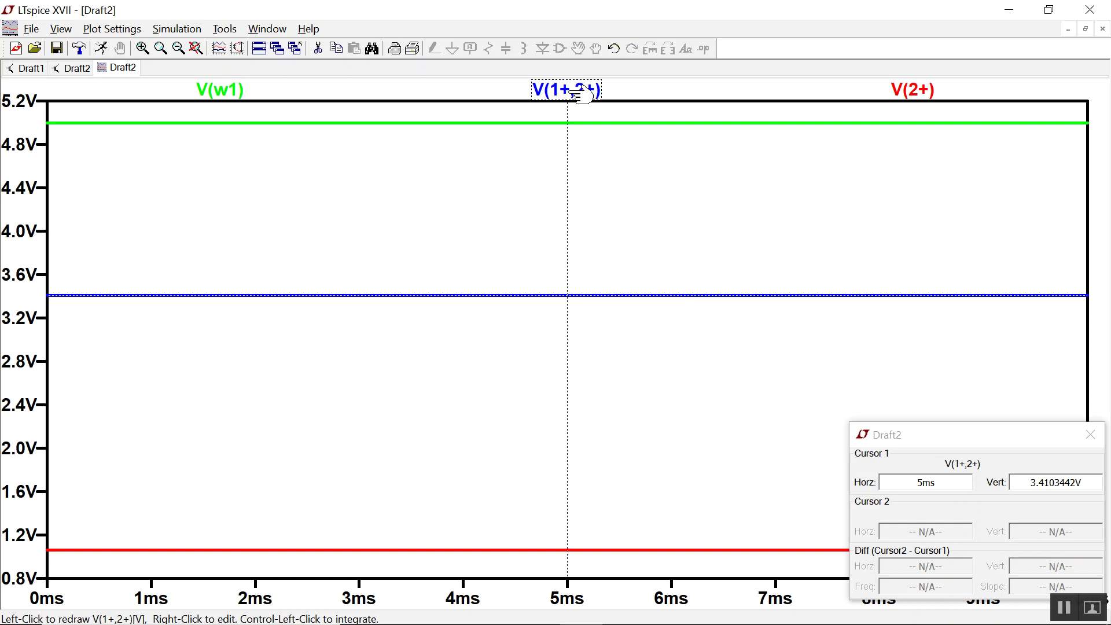
left_click(926, 91)
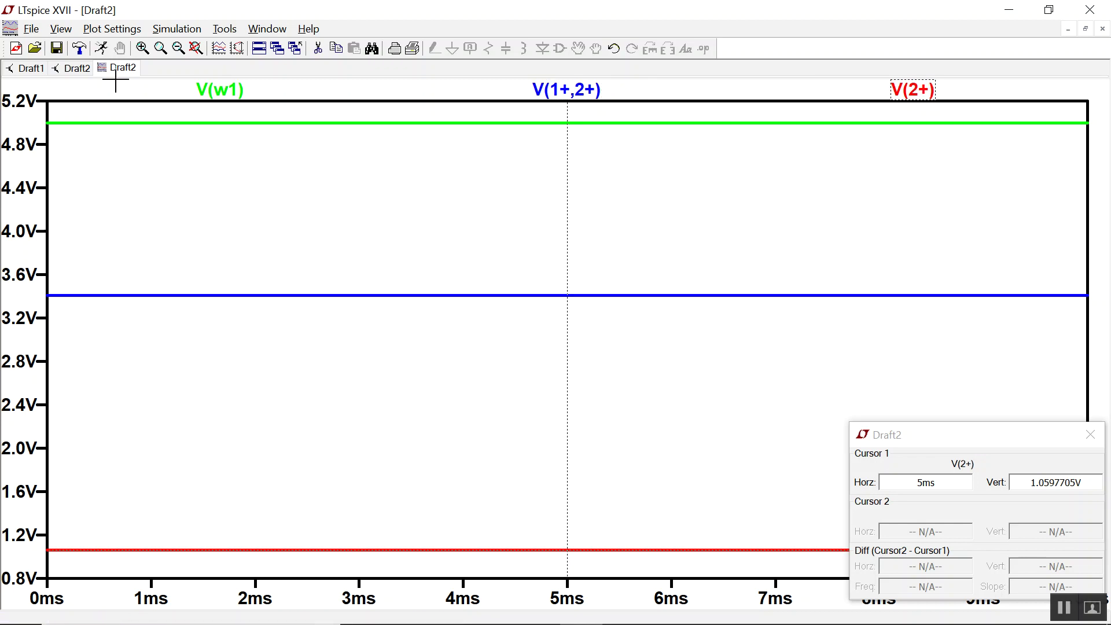
left_click(74, 68)
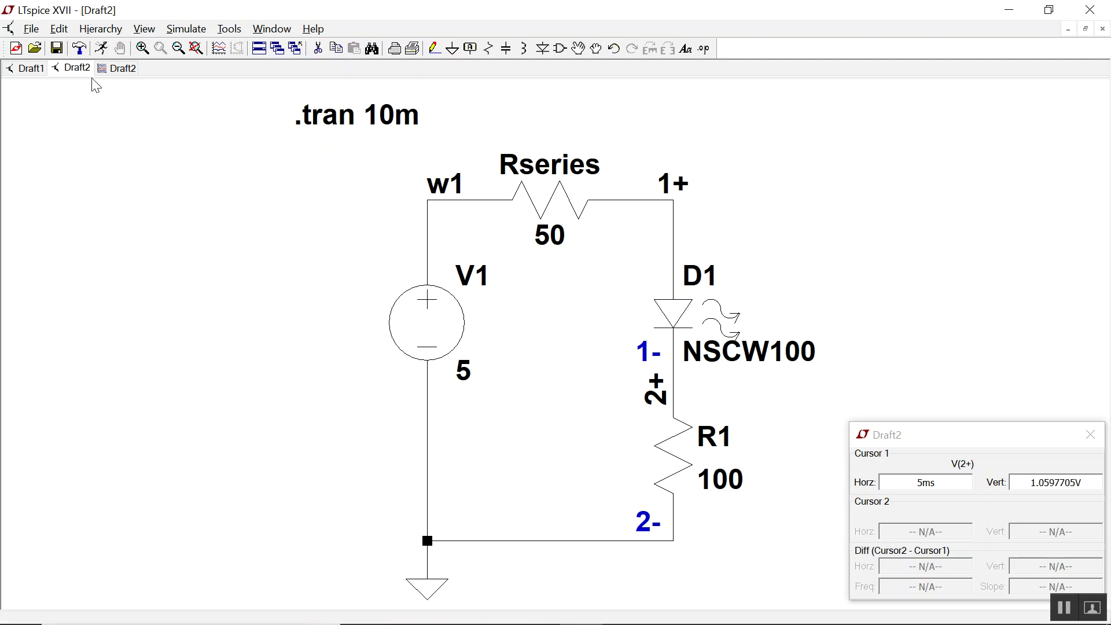
- Switch to Draft1, run its simulation, and move the cursor readout clear of the windows
left_click(17, 69)
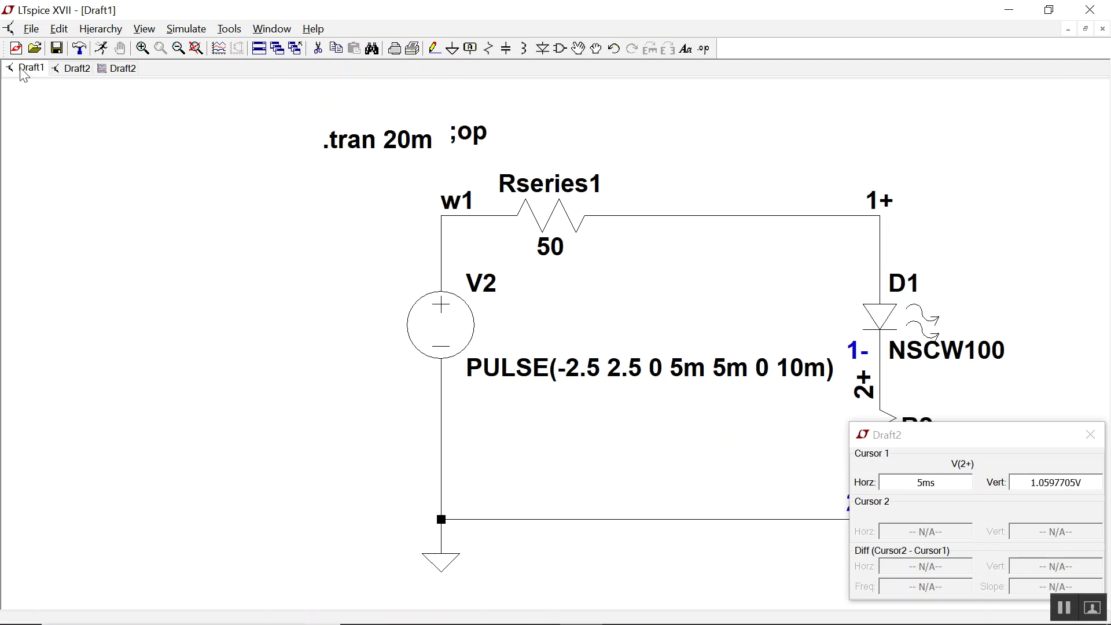
left_click_drag(1004, 442, 255, 307)
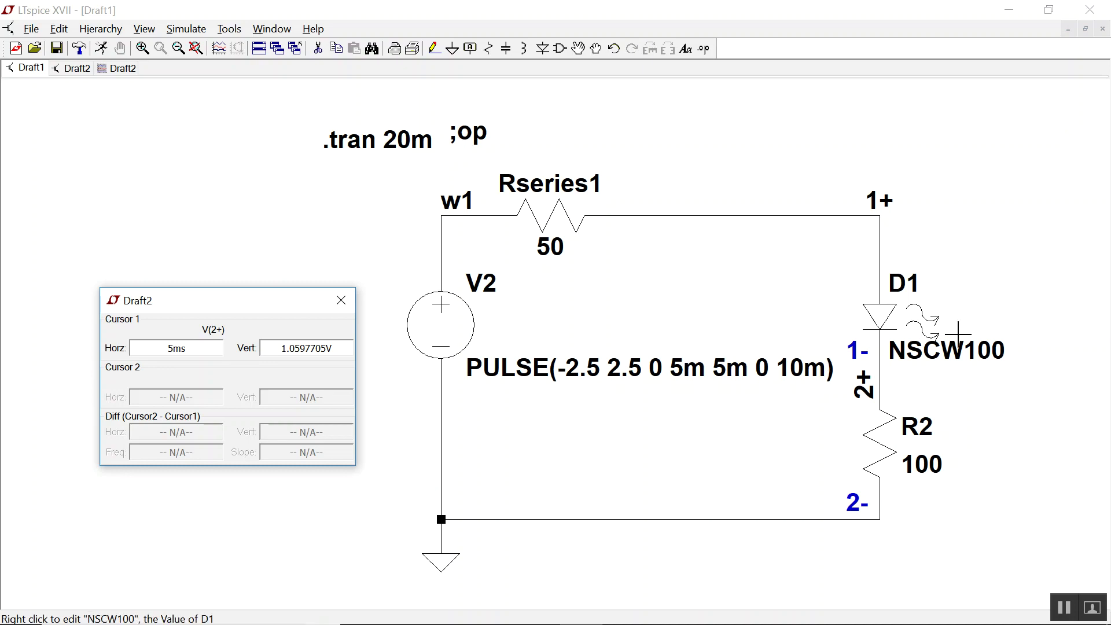
left_click(103, 49)
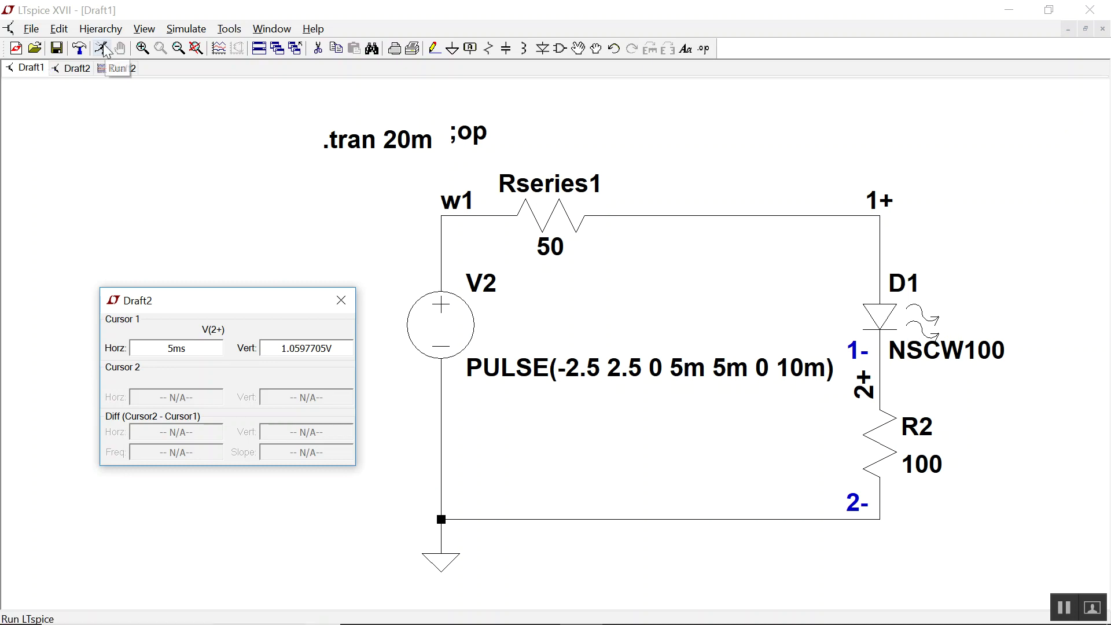
left_click_drag(182, 300, 741, 173)
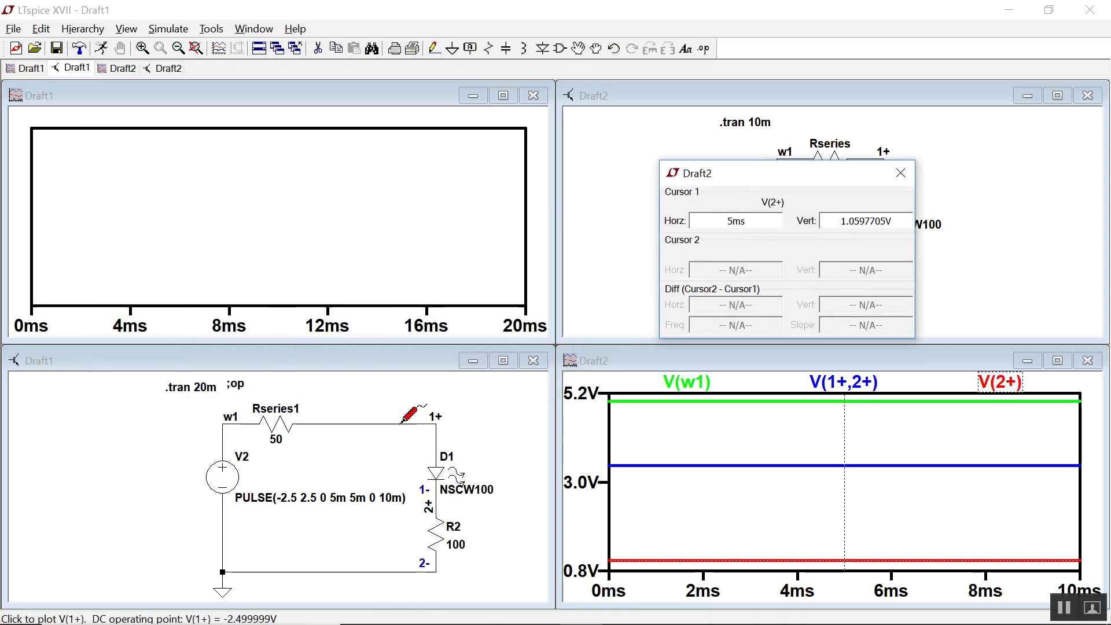
- Probe node 1+ and change its trace expression to V(1+,2+) for a ±2.5 V triangle
left_click(436, 413)
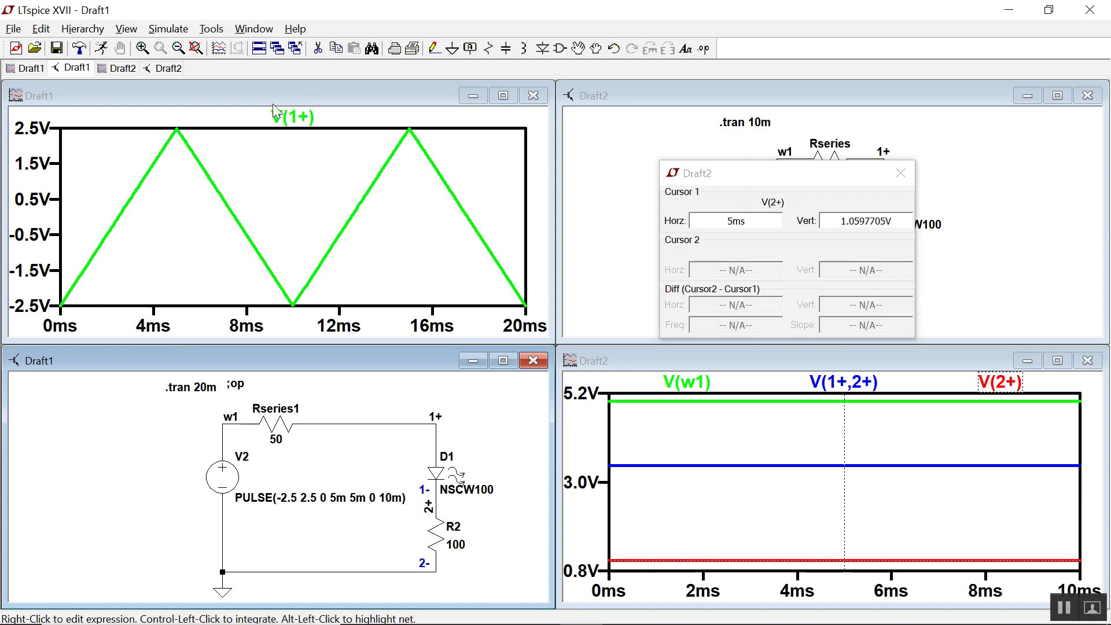
right_click(308, 117)
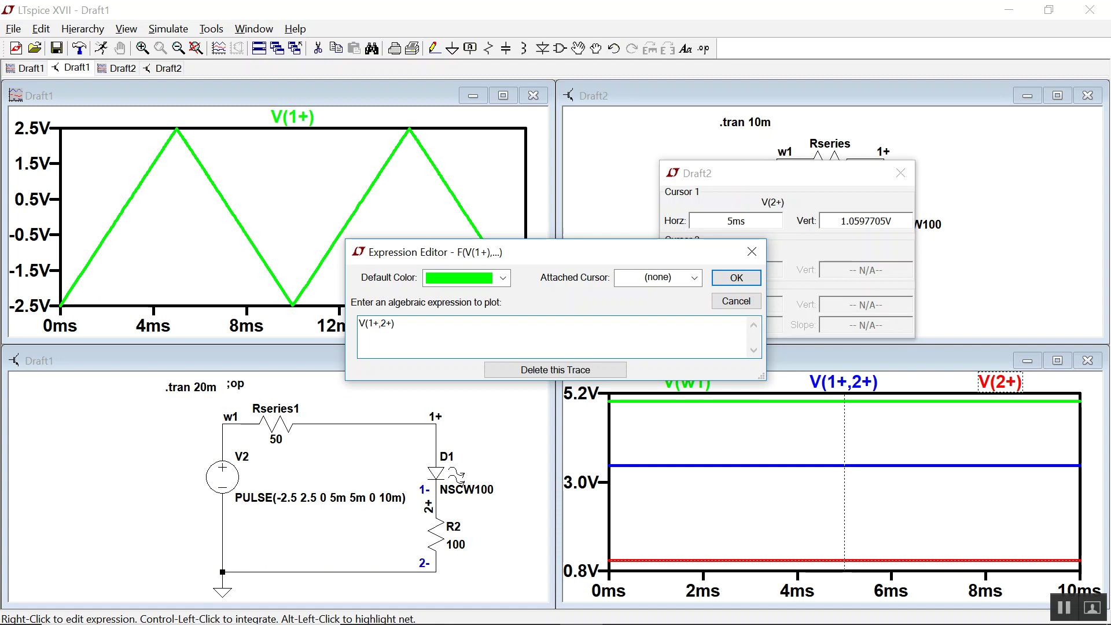
key("Return")
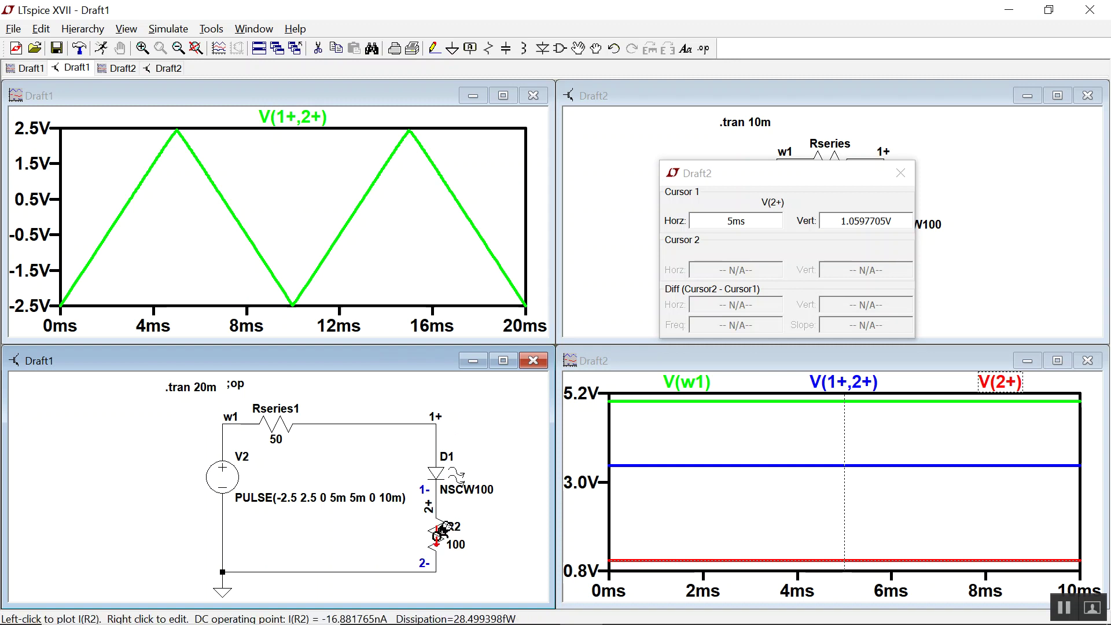
- Probe node 2+, delete the V(1+,2+) trace, maximize the plot and close the cursor readout
left_click(430, 502)
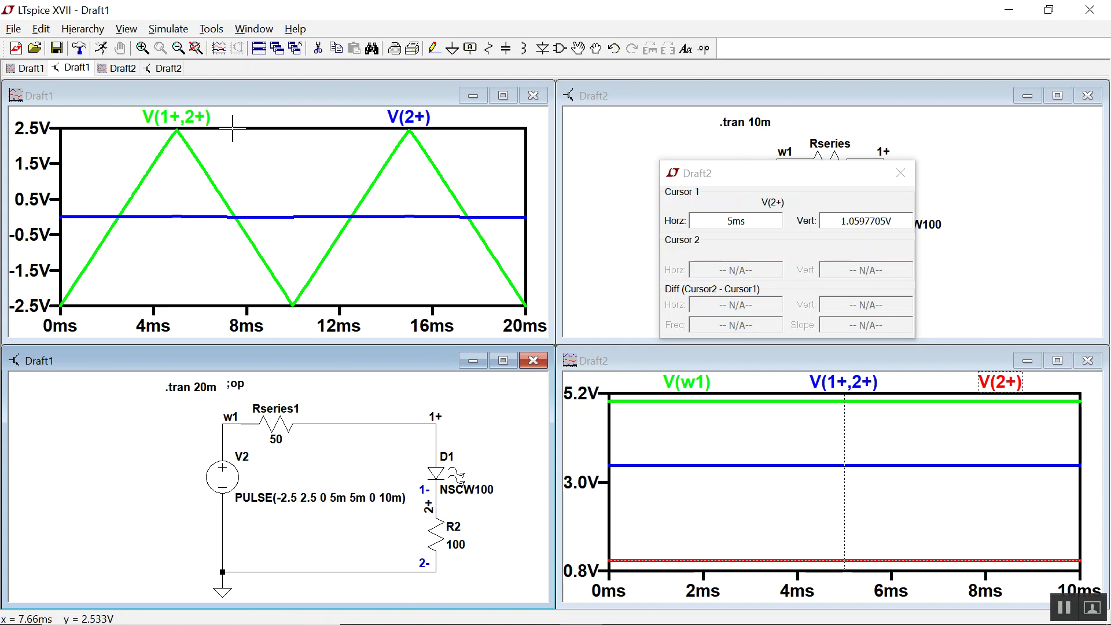
left_click(197, 118)
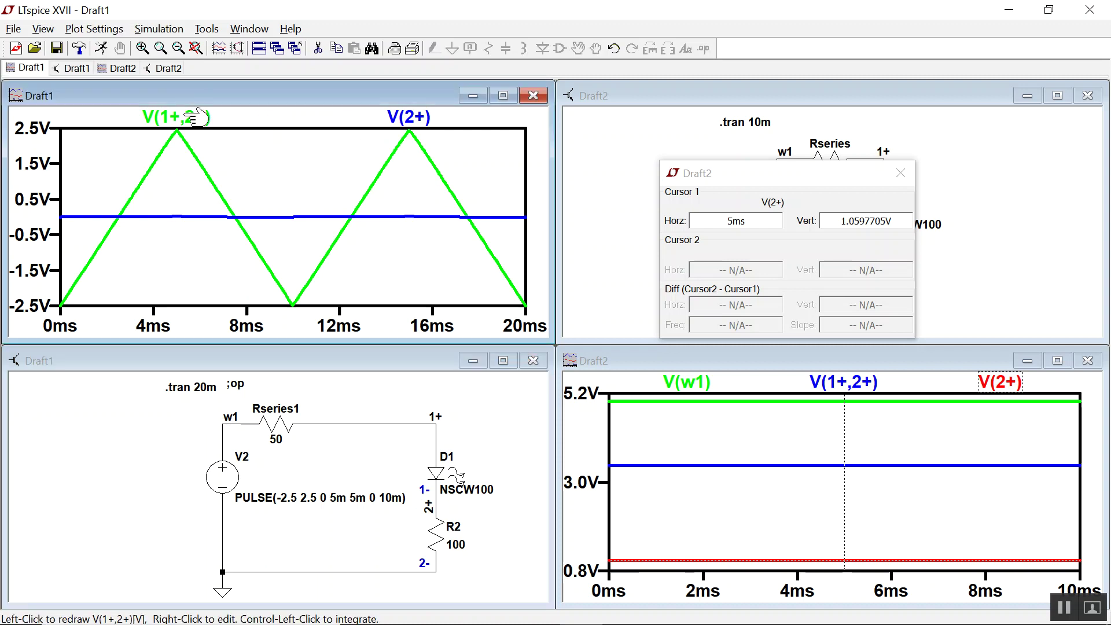
key("Delete")
left_click(191, 118)
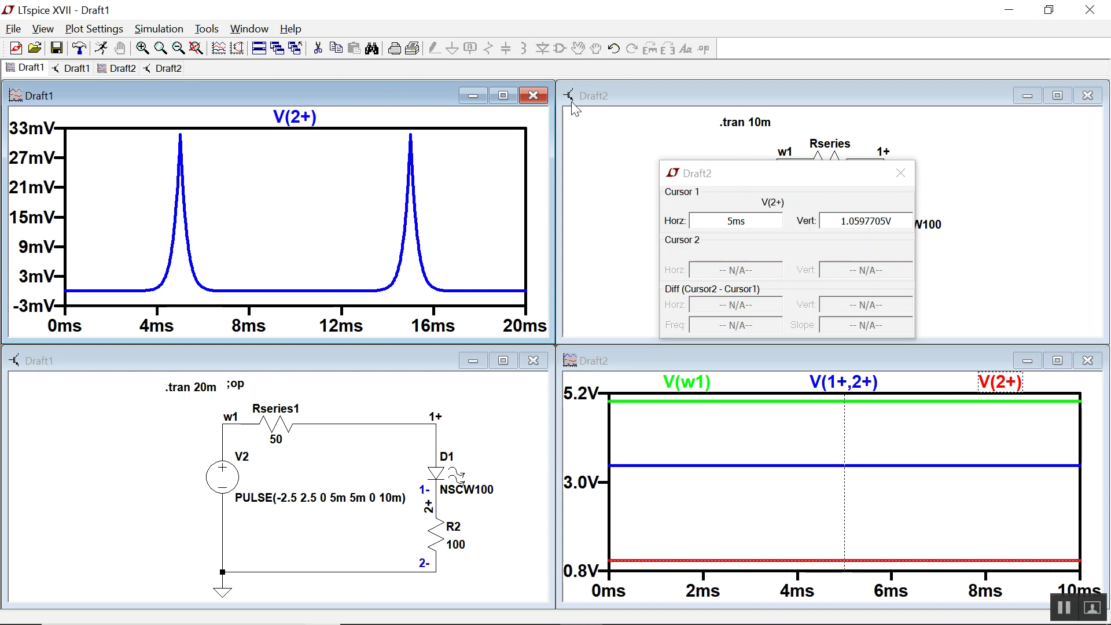
left_click(503, 96)
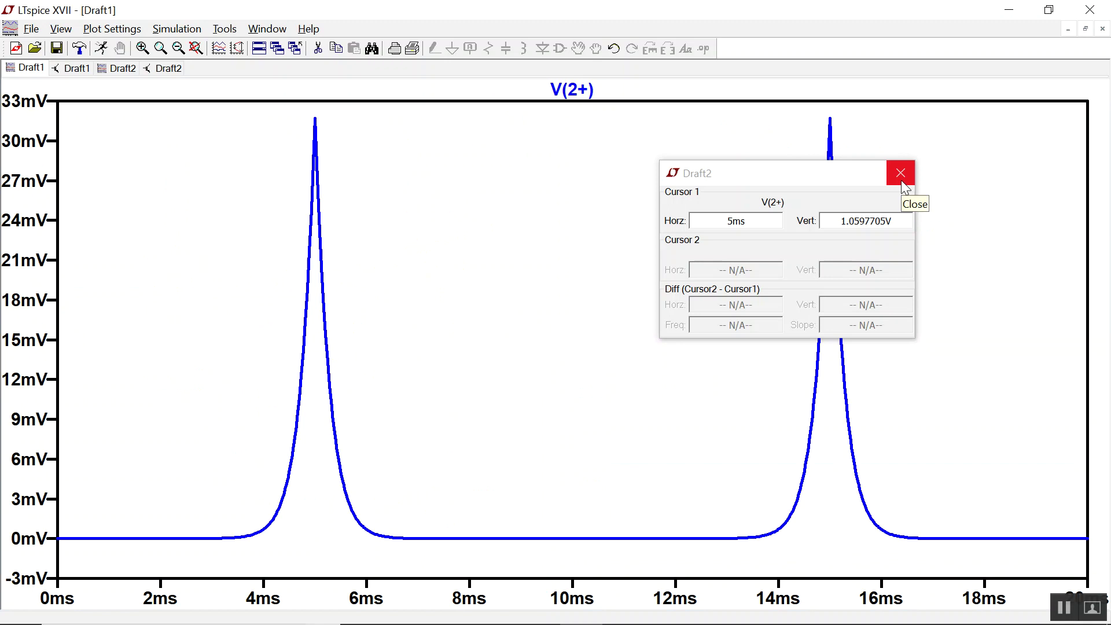
left_click(901, 173)
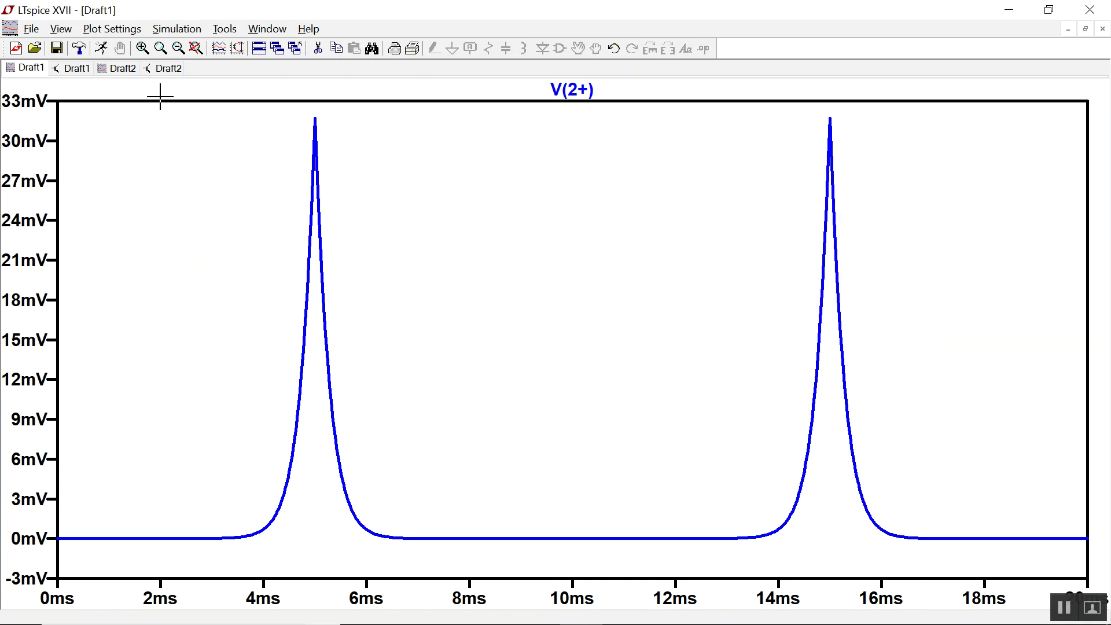
left_click(220, 50)
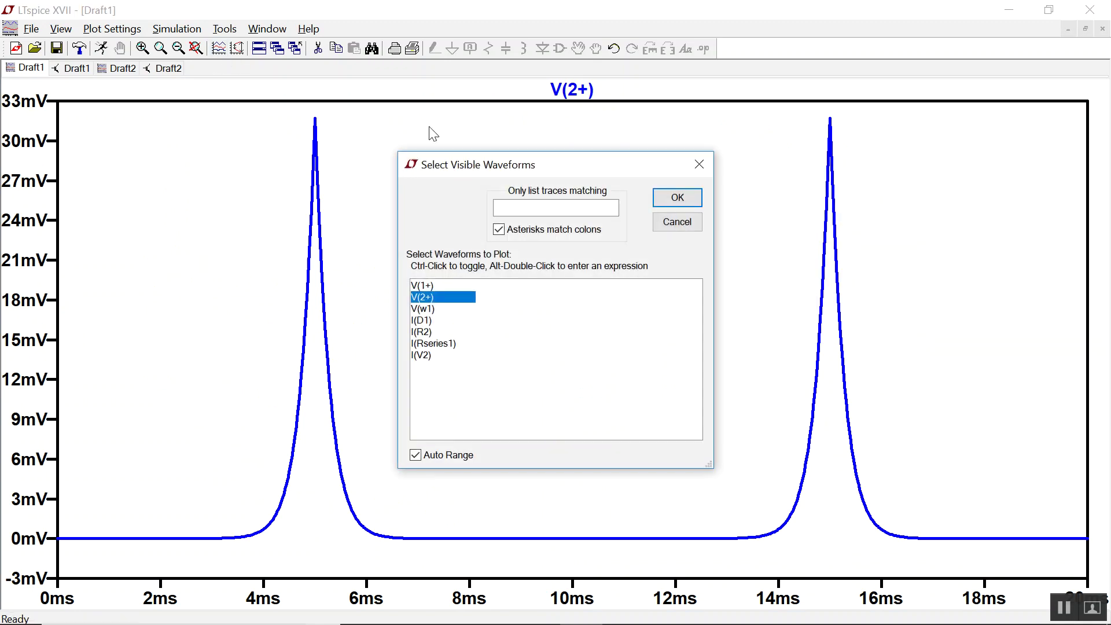
- Add a new plot pane showing V(1+), then edit its expression to V(1+,2+)
left_click(699, 226)
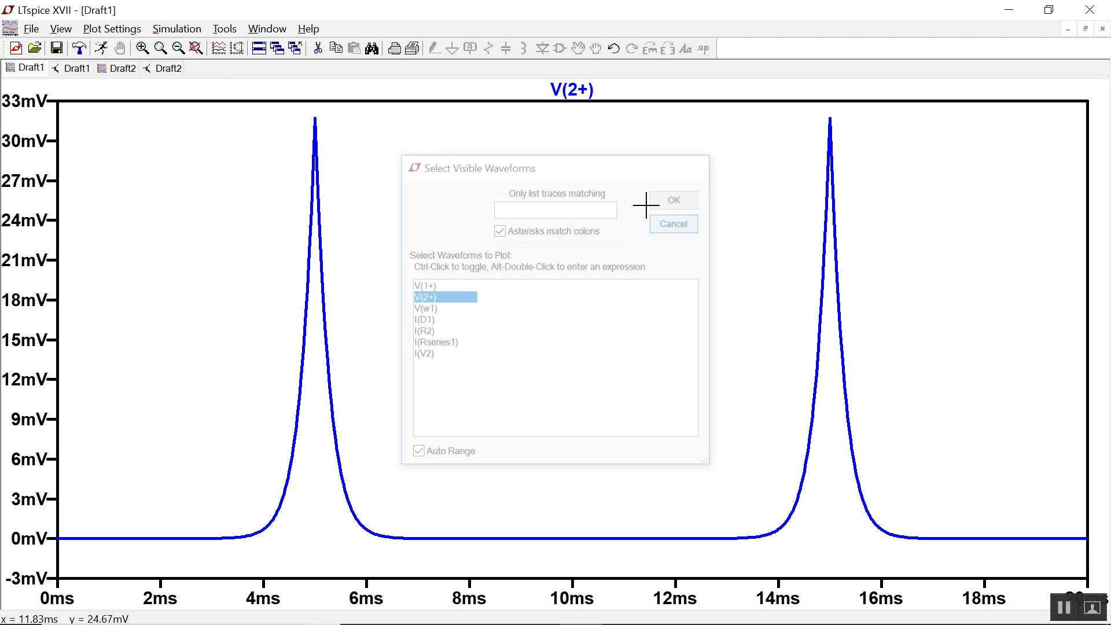
left_click(115, 30)
left_click(145, 116)
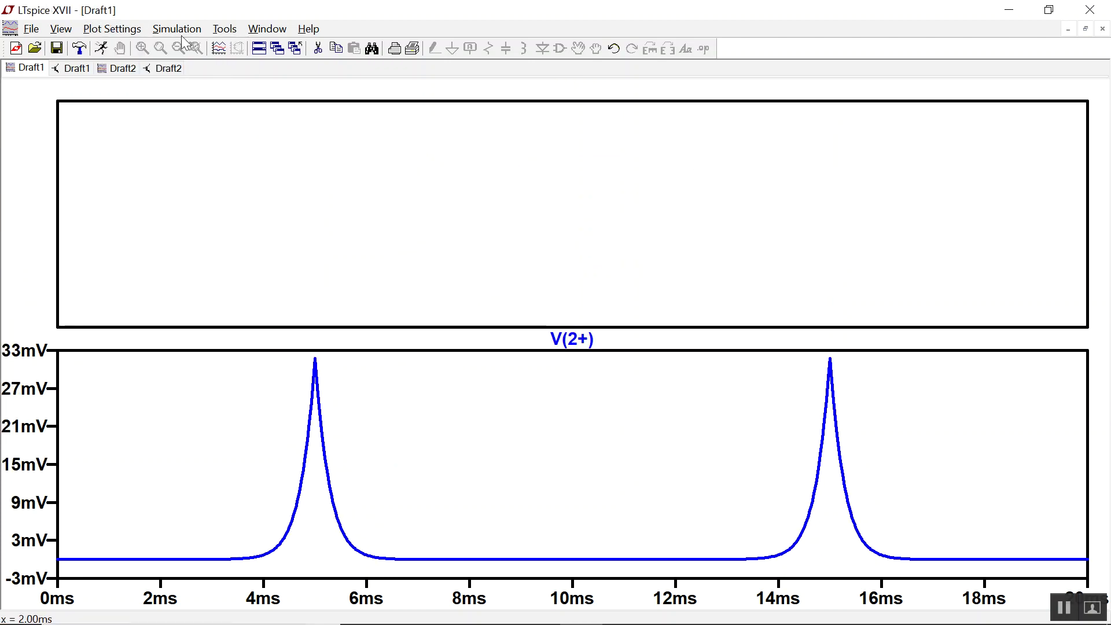
left_click(214, 50)
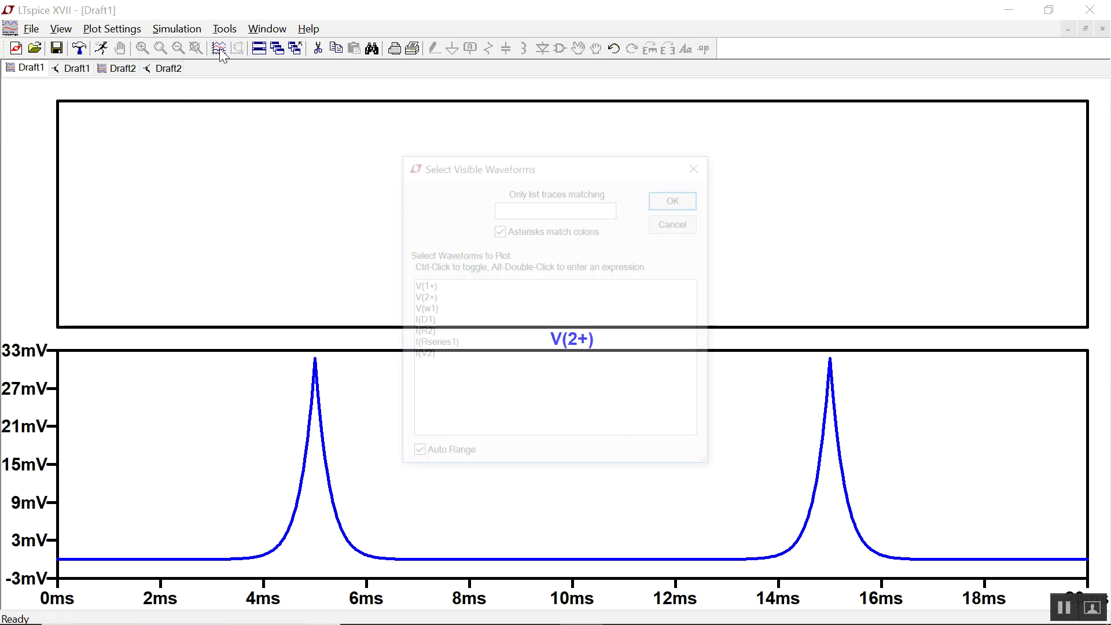
left_click(440, 289)
left_click(659, 198)
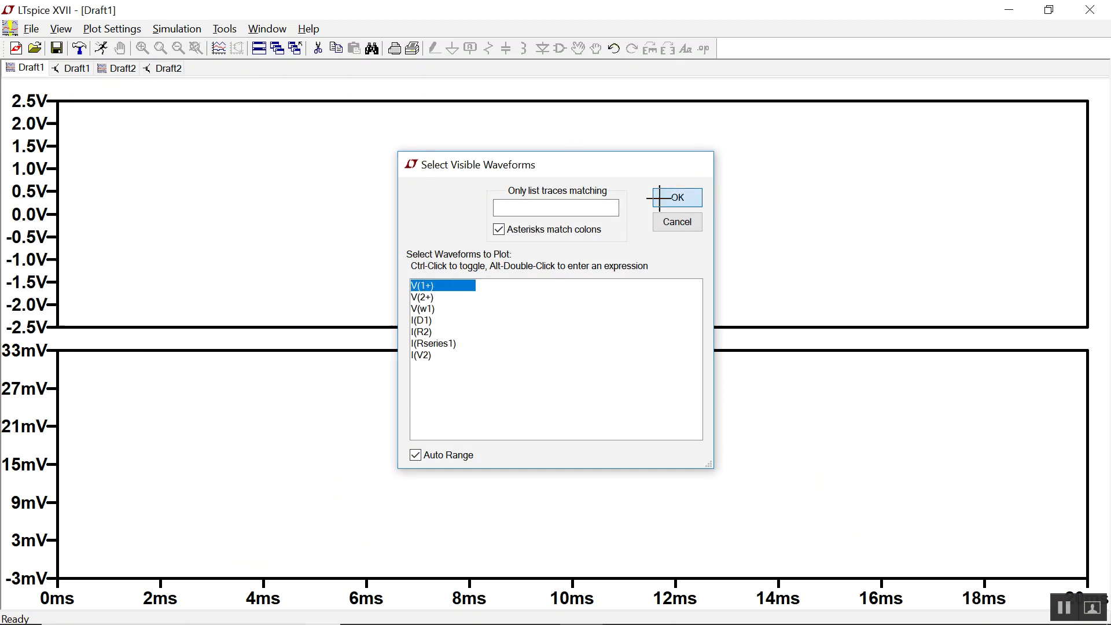
right_click(576, 94)
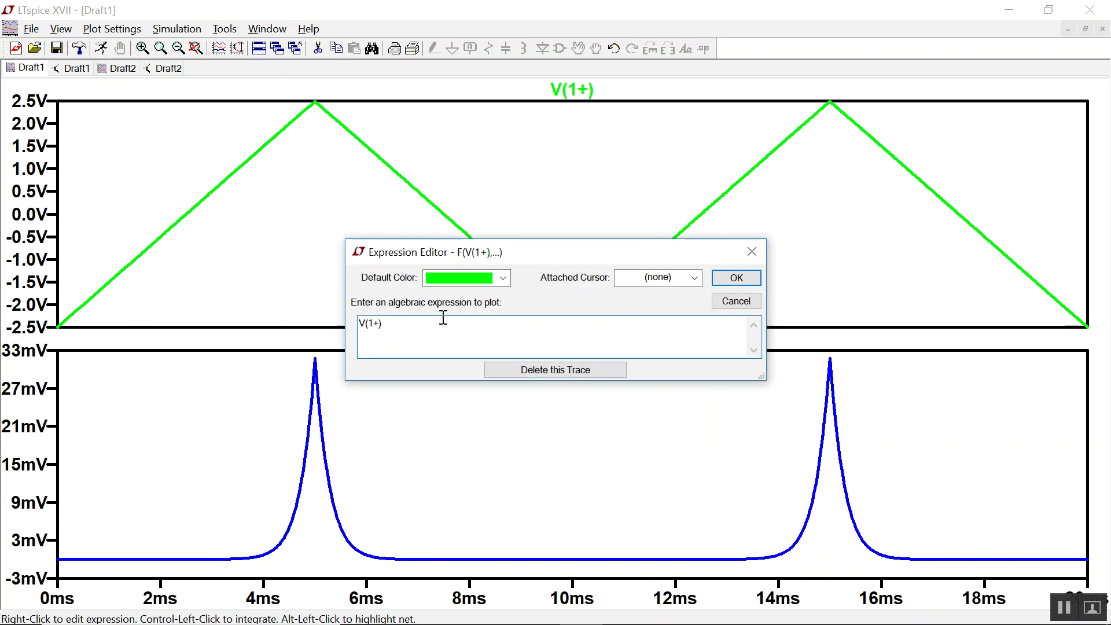
type(",2+")
key("Return")
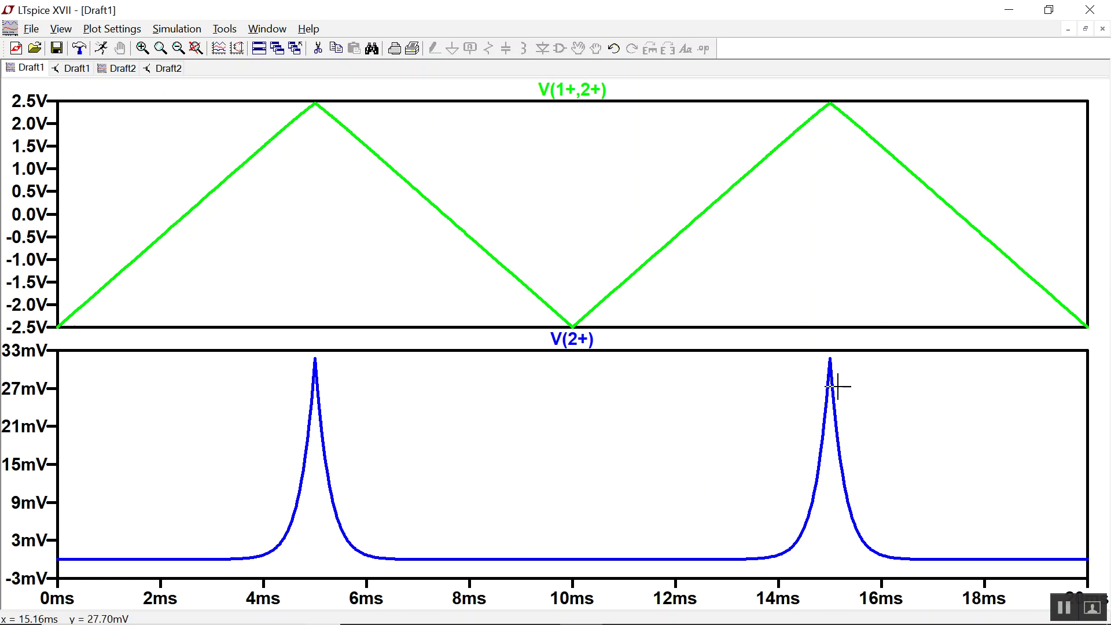
- Set the horizontal axis quantity to V(1+,2+) instead of time
right_click(630, 594)
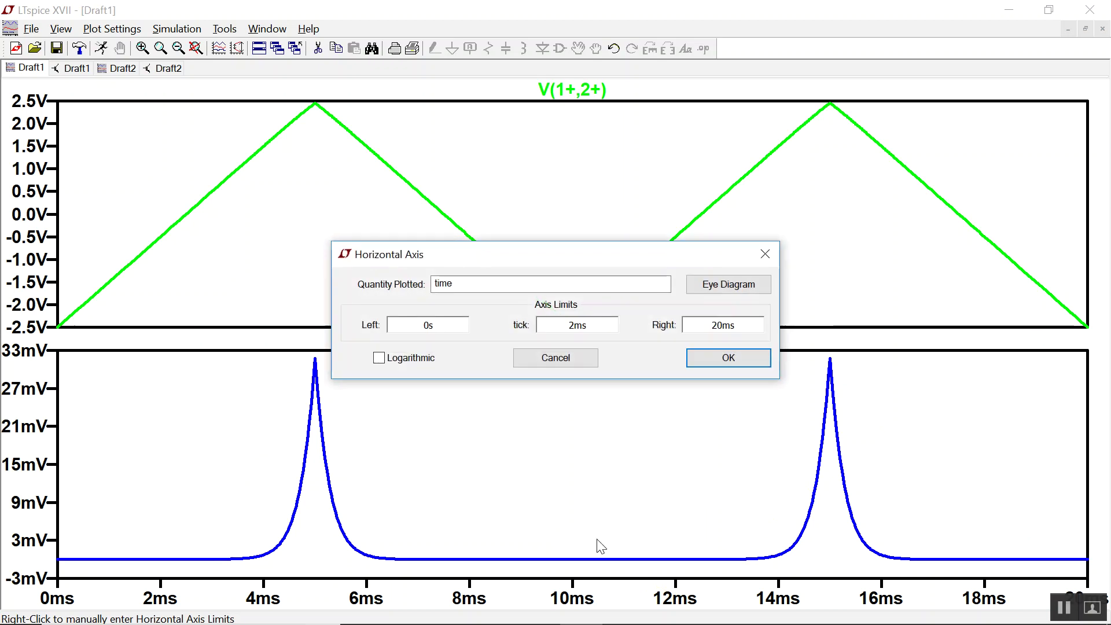
left_click_drag(466, 285, 416, 283)
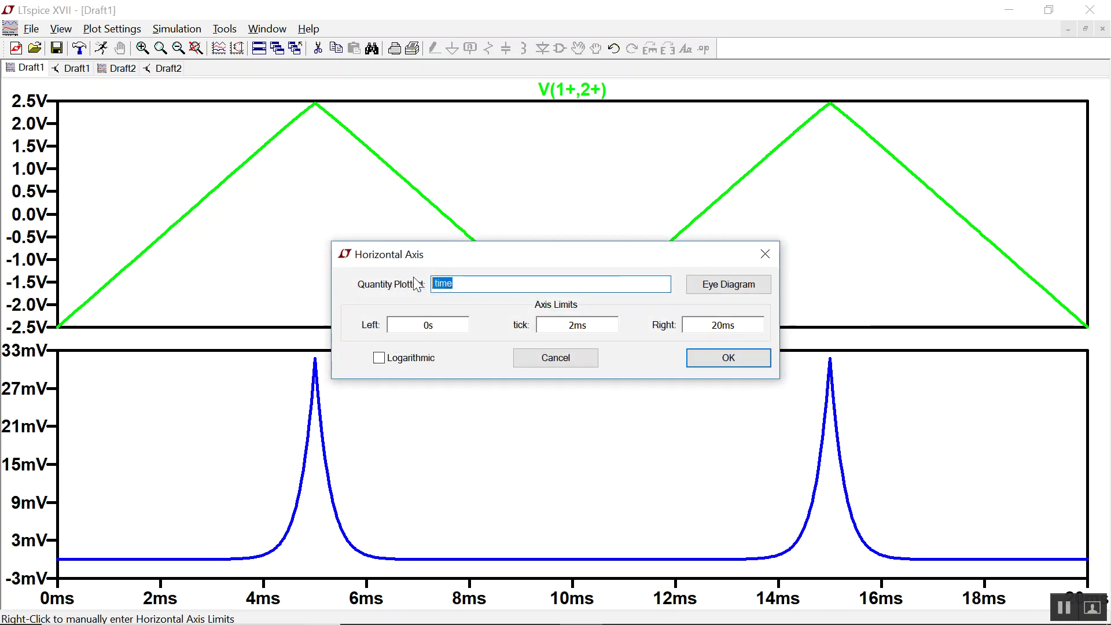
type("V(")
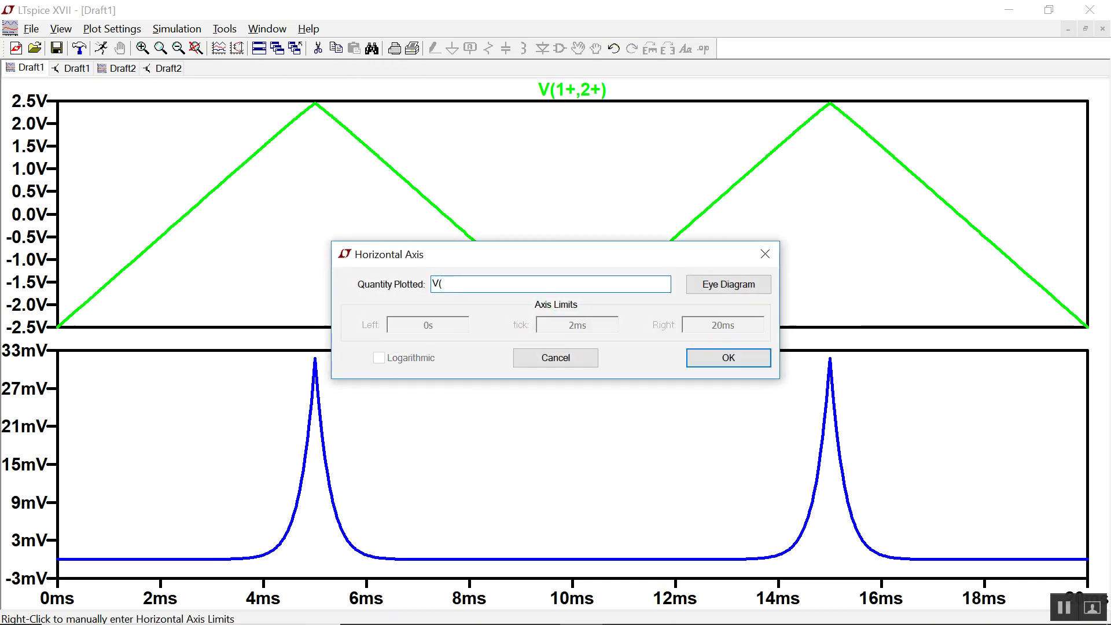
type("1+,2+")
key("Return")
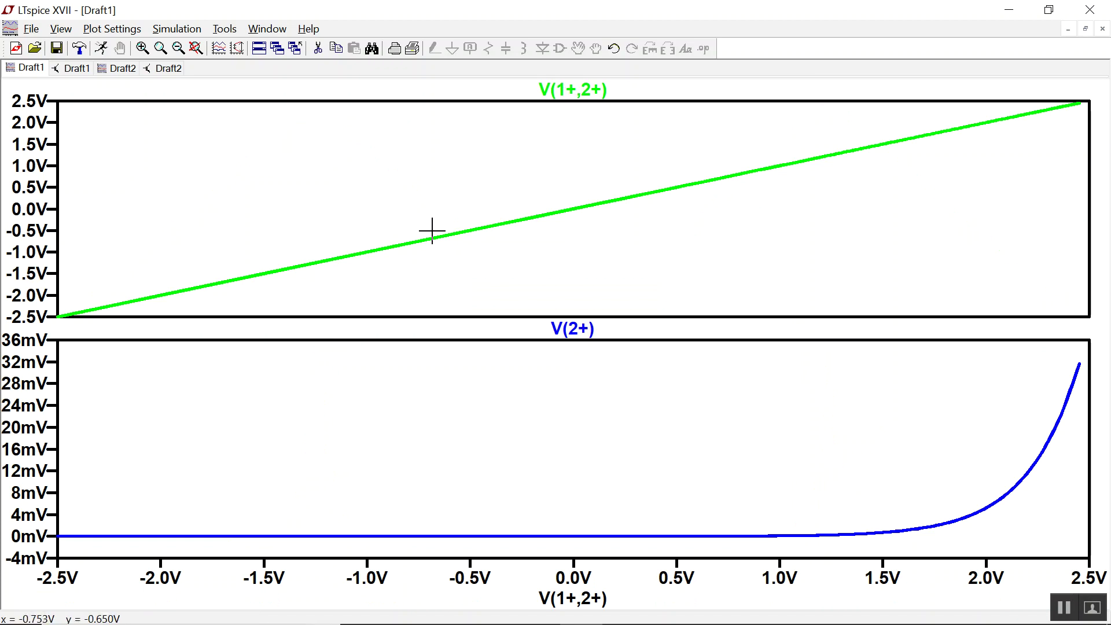
- Delete the V(1+,2+) trace and the emptied top pane, leaving V(2+) against V(1+,2+)
left_click(112, 29)
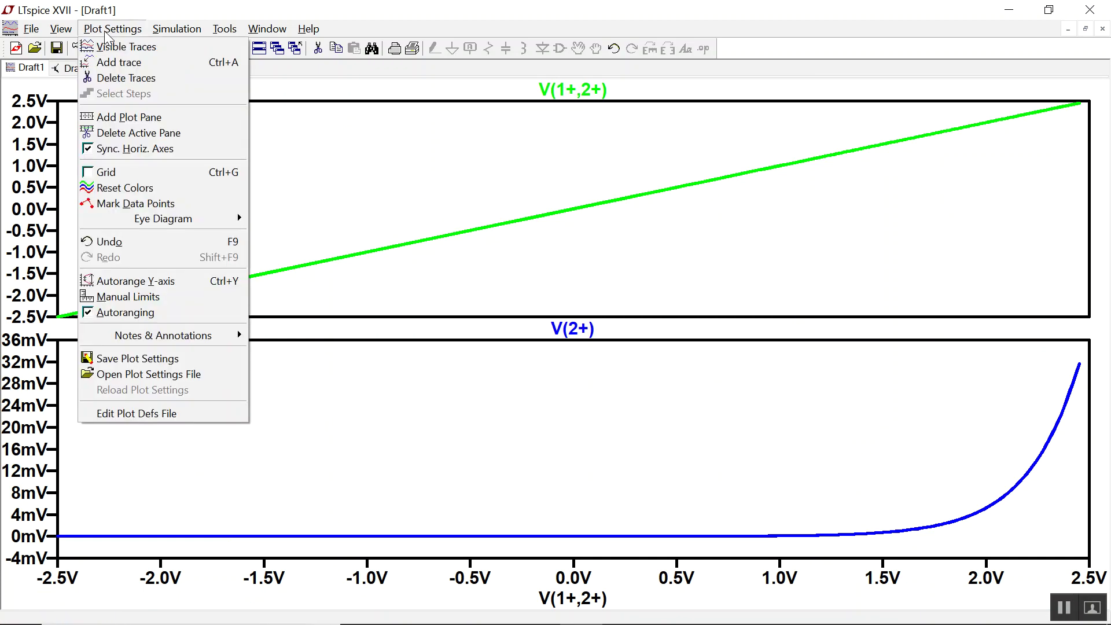
left_click(112, 29)
left_click(111, 29)
left_click(126, 78)
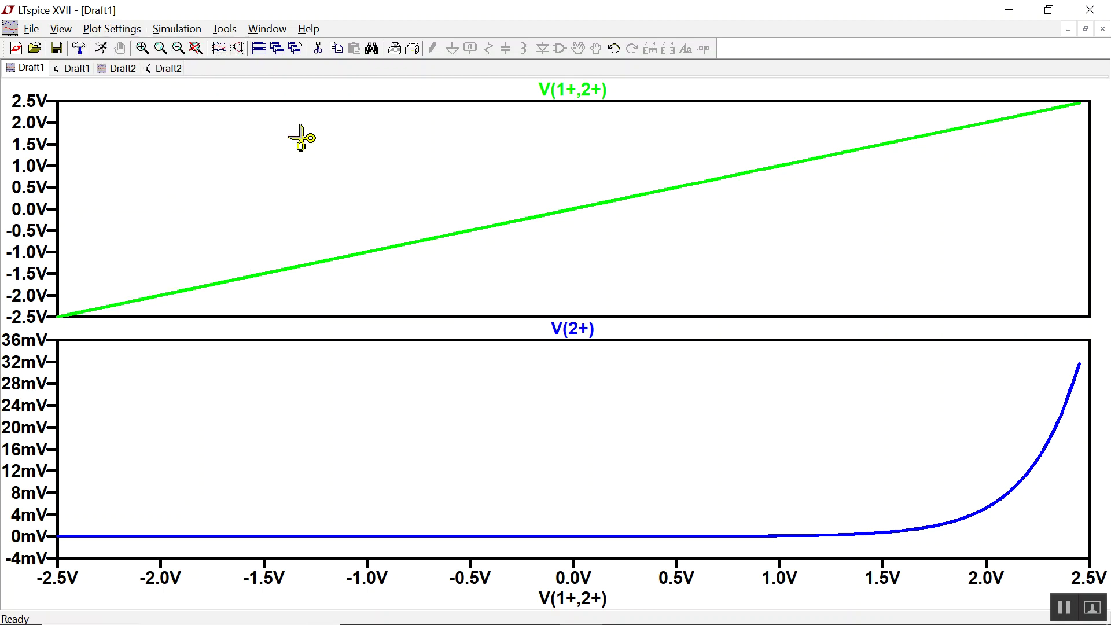
left_click(557, 89)
left_click(206, 173)
key("Escape")
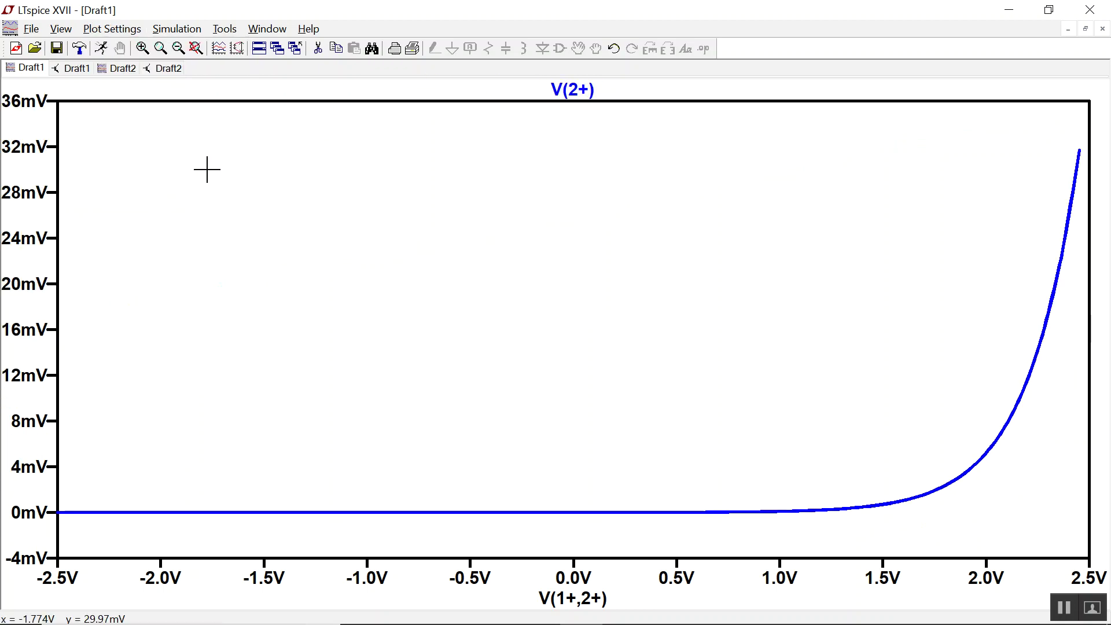
right_click(589, 90)
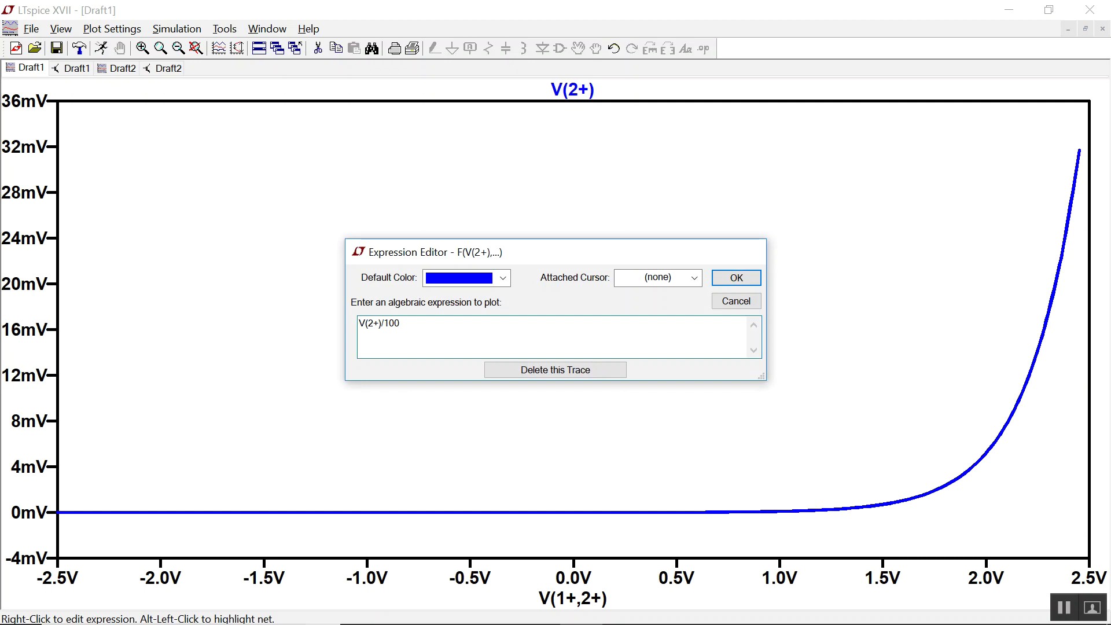
- Change the trace to V(2+)/100 and read diode current with a cursor near 1.92–1.98 V
key("Return")
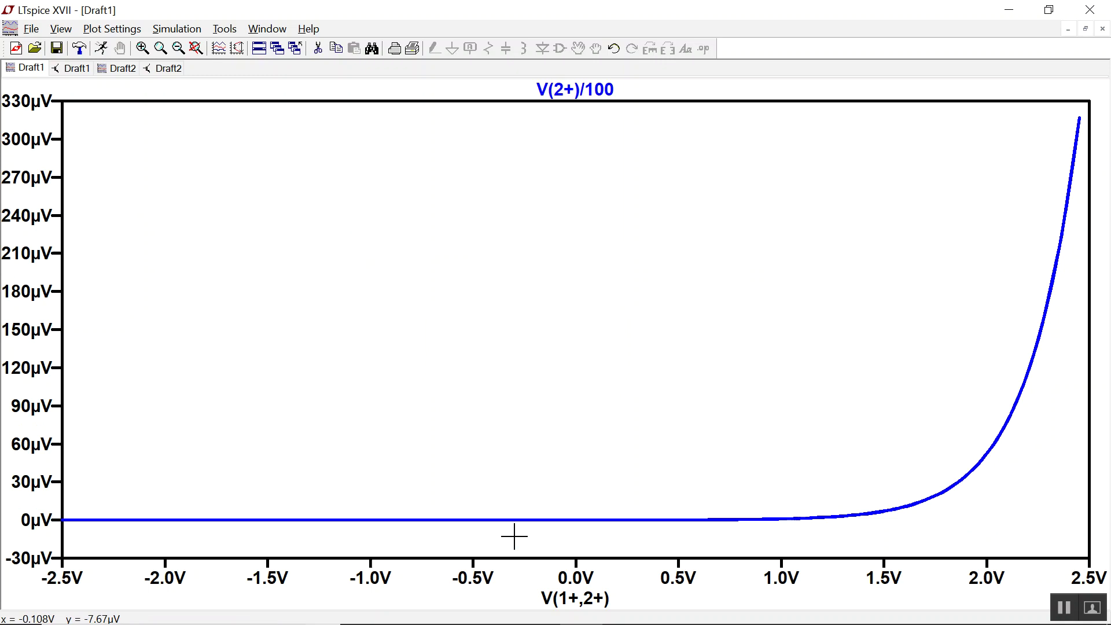
left_click(573, 92)
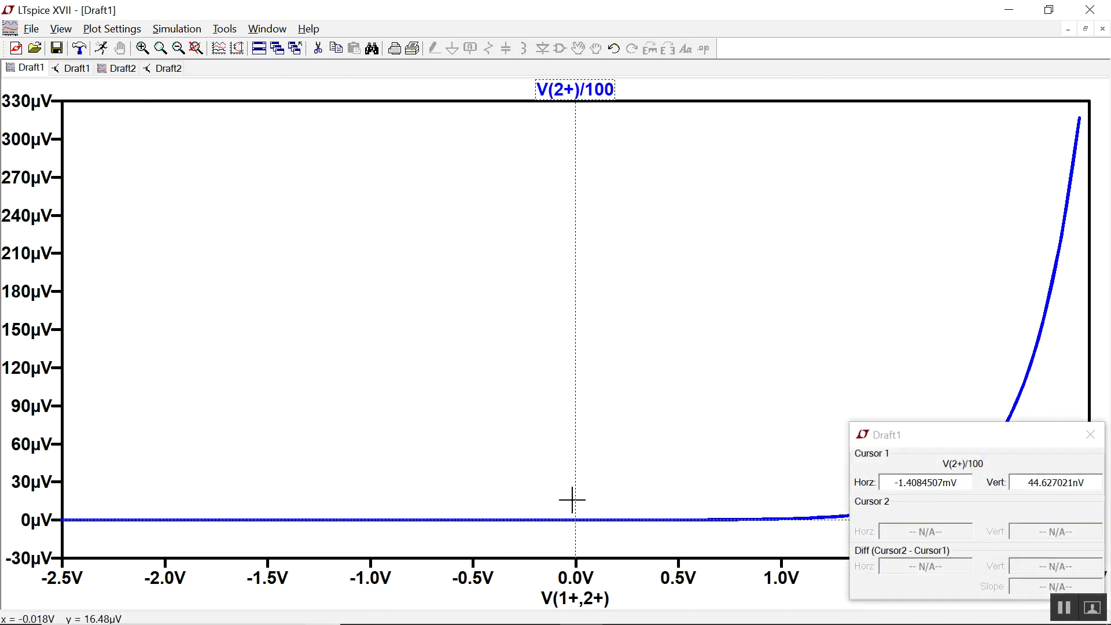
mouse_move(575, 519)
left_mouse_down()
mouse_move(982, 457)
mouse_move(959, 469)
left_mouse_up()
left_click(971, 454)
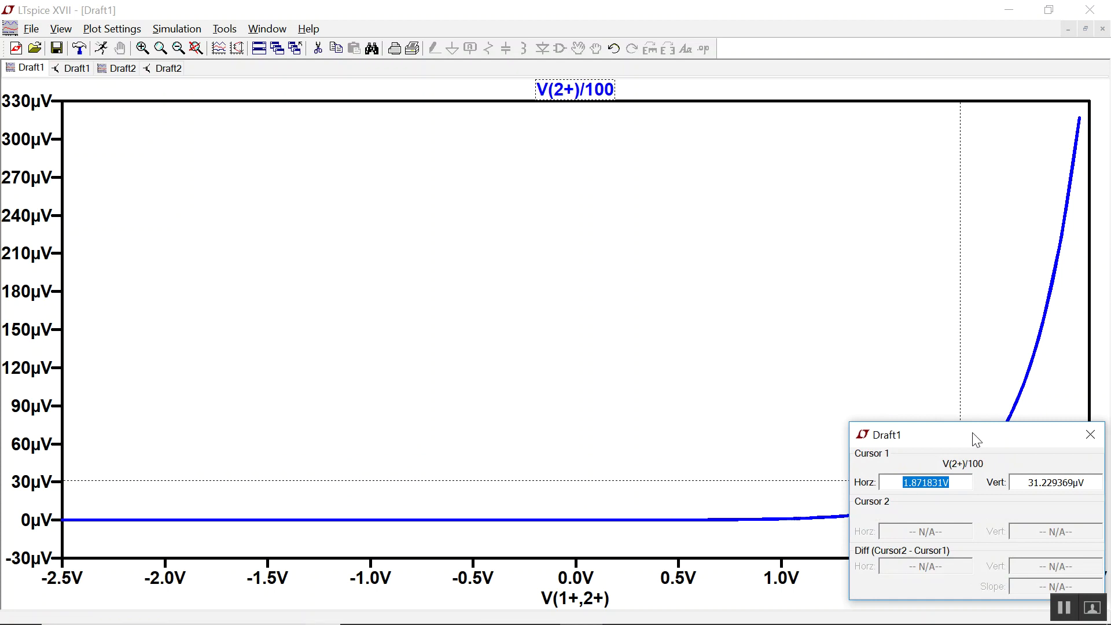
left_click_drag(907, 431, 472, 259)
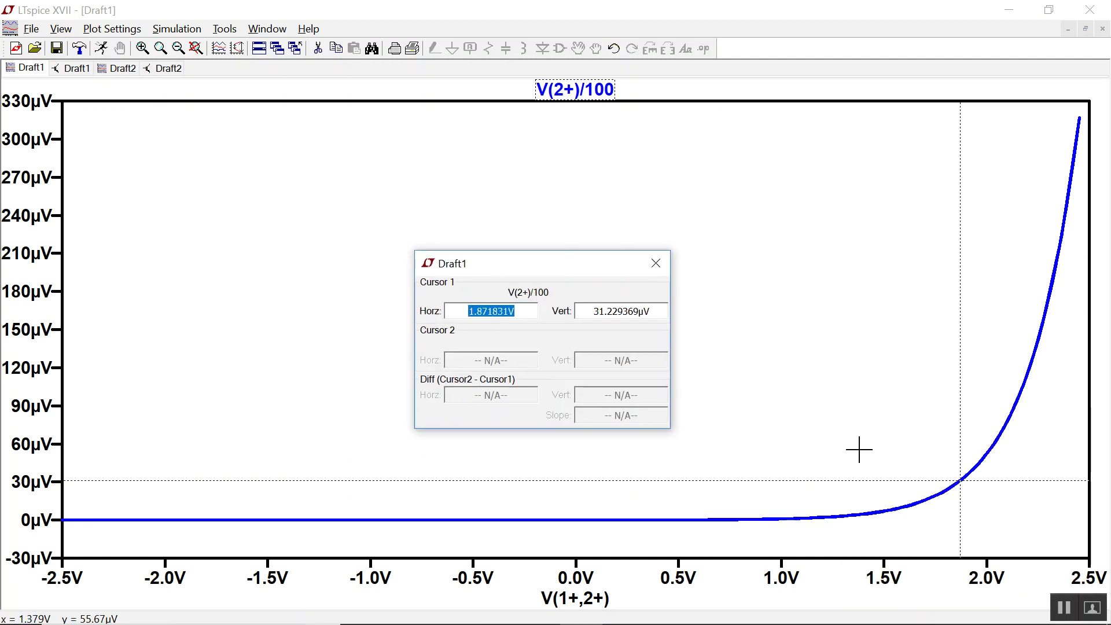
left_click_drag(959, 480, 969, 479)
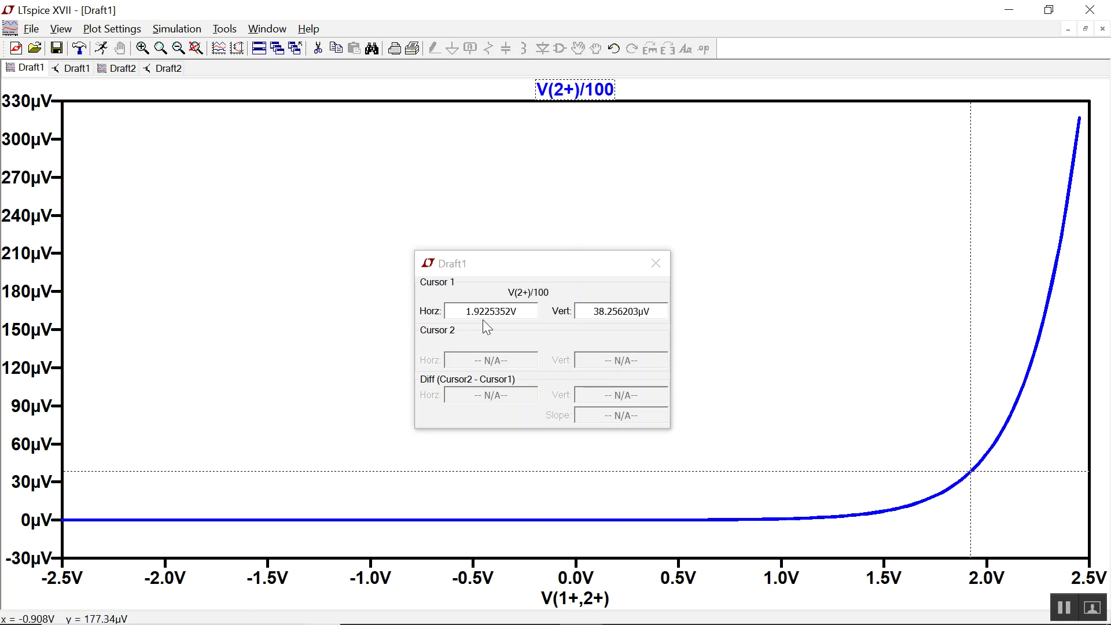
left_click(651, 266)
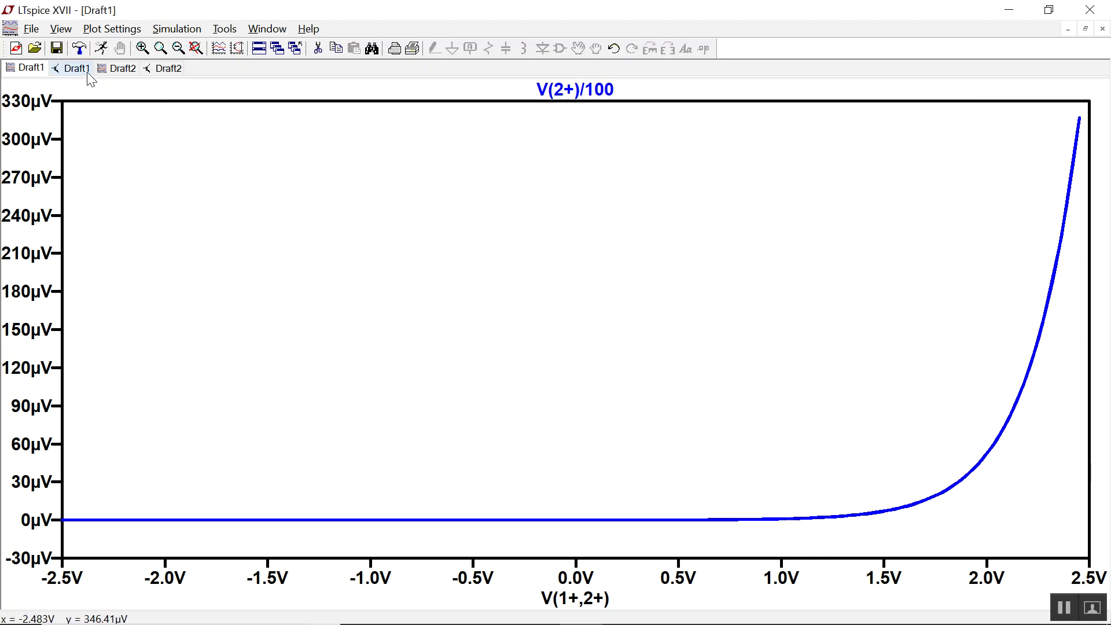
- Return to the Draft1 schematic with the ±2.5 V pulse source, Rseries1 50, NSCW100 LED and R2 100
left_click(76, 69)
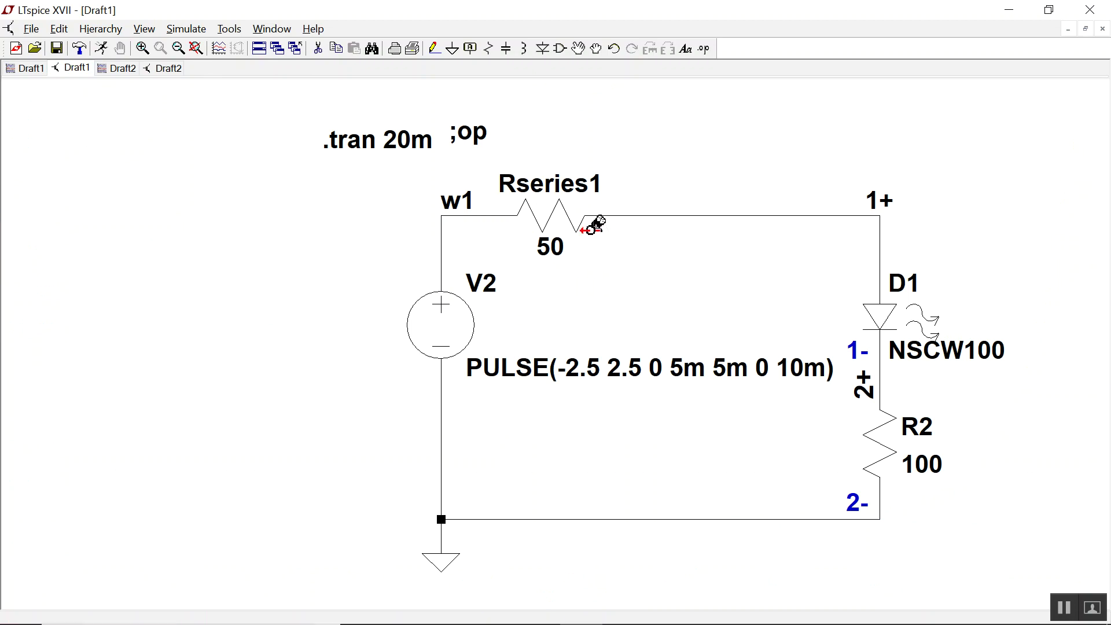